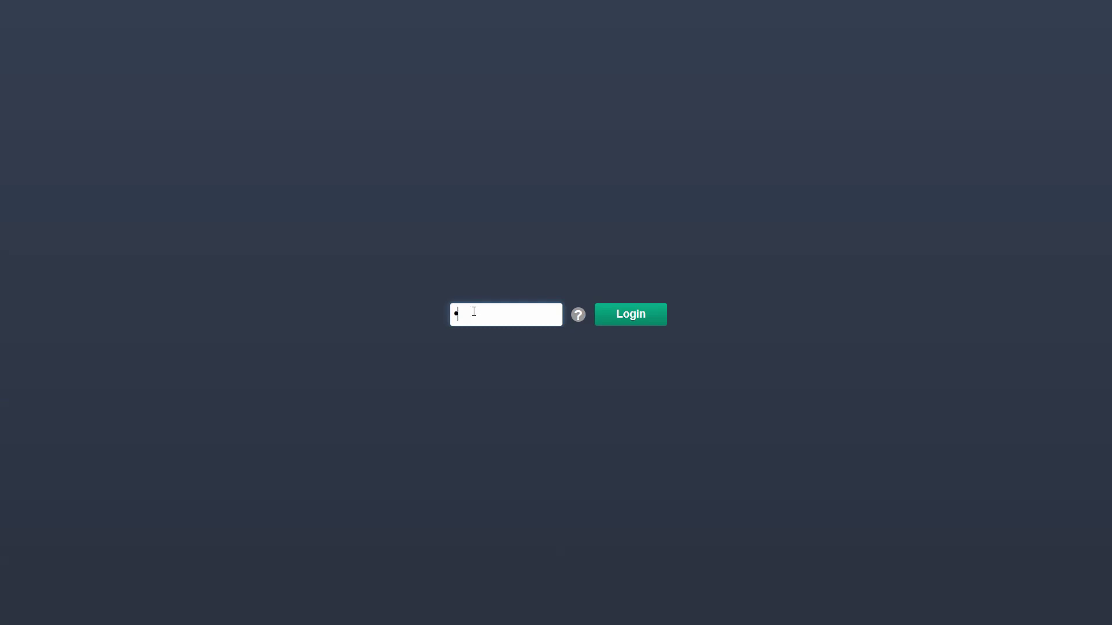
{"action": "type", "text": "•••••••••"}
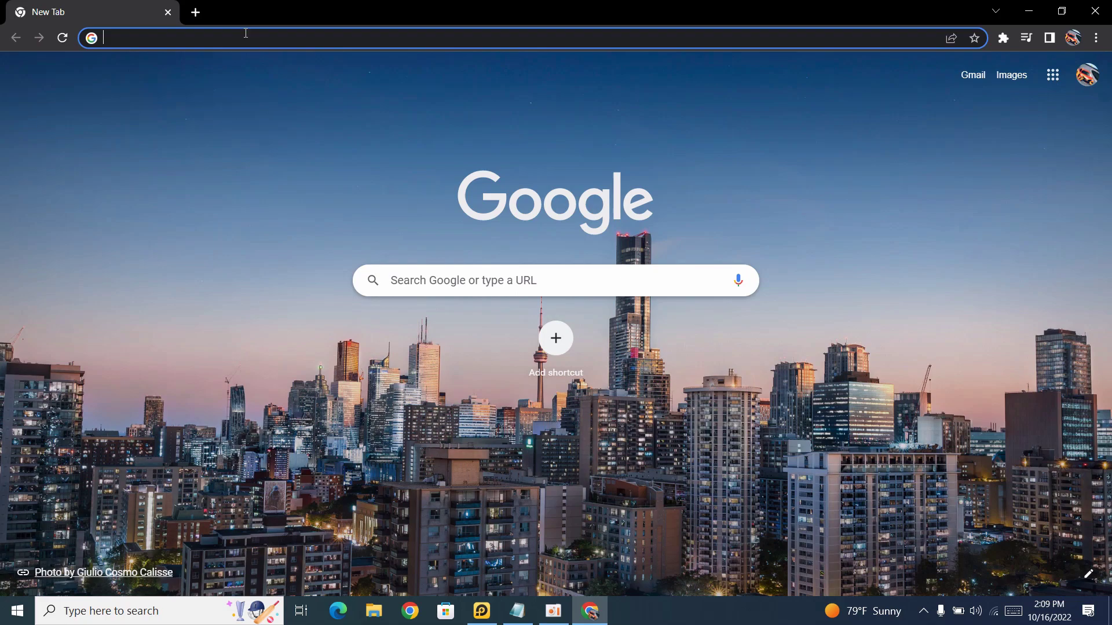
{"action": "type", "text": "google"}
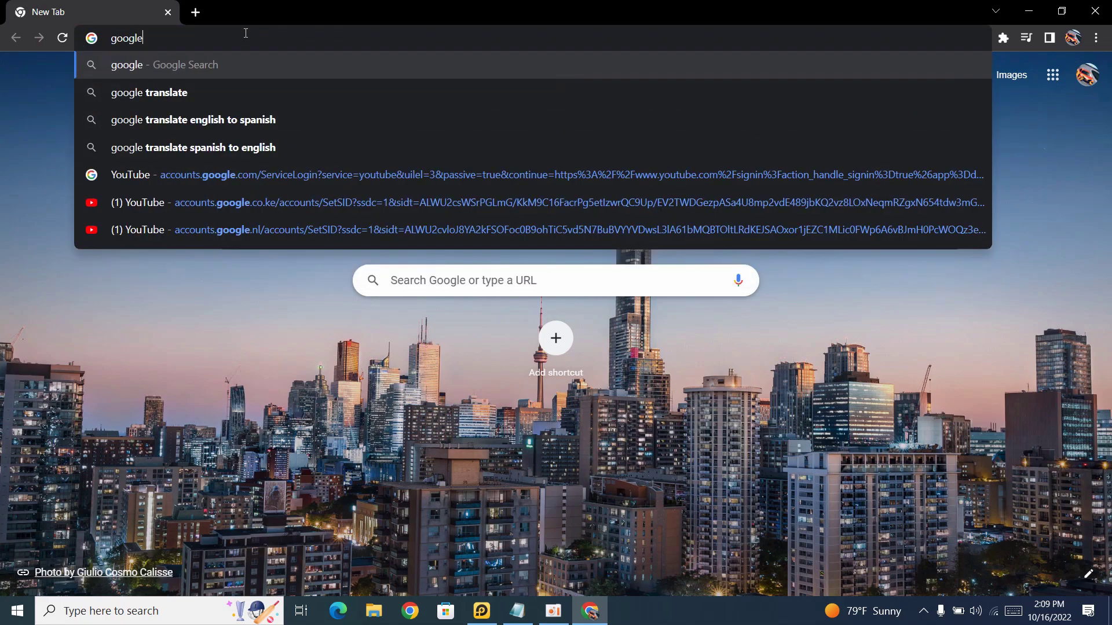
{"action": "type", "text": ".com"}
Load google.com and search for 'pubg new state download pc', fixing a typo first
{"action": "key", "text": "Return"}
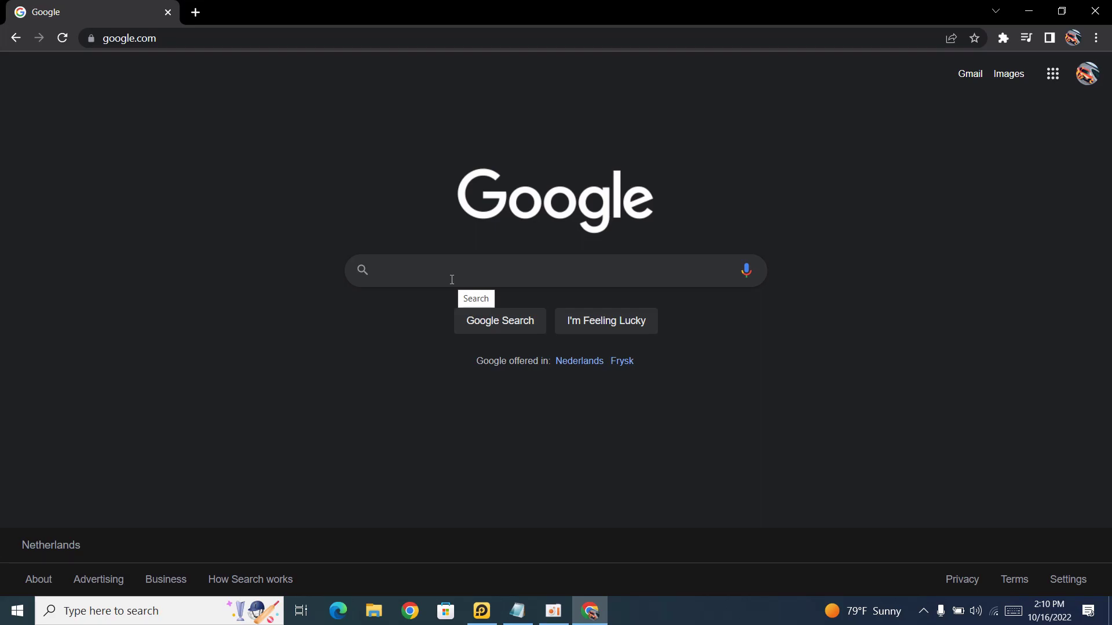
{"action": "type", "text": "pung"}
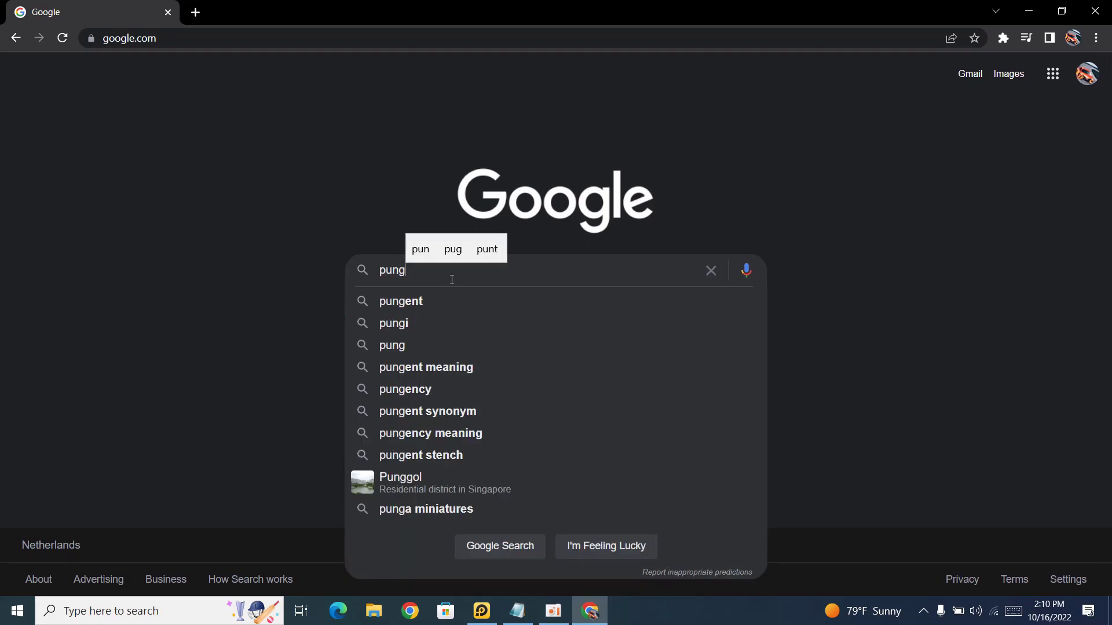
{"action": "key", "text": "BackSpace"}
{"action": "key", "text": "BackSpace"}
{"action": "key", "text": "BackSpace"}
{"action": "type", "text": "pp"}
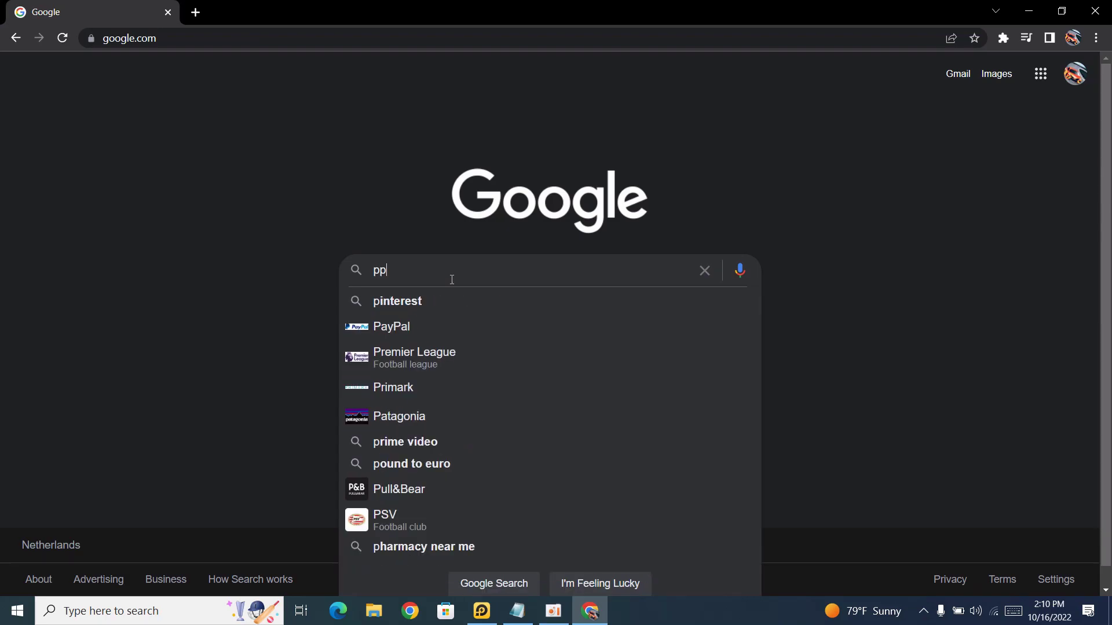
{"action": "type", "text": "ub"}
{"action": "key", "text": "BackSpace"}
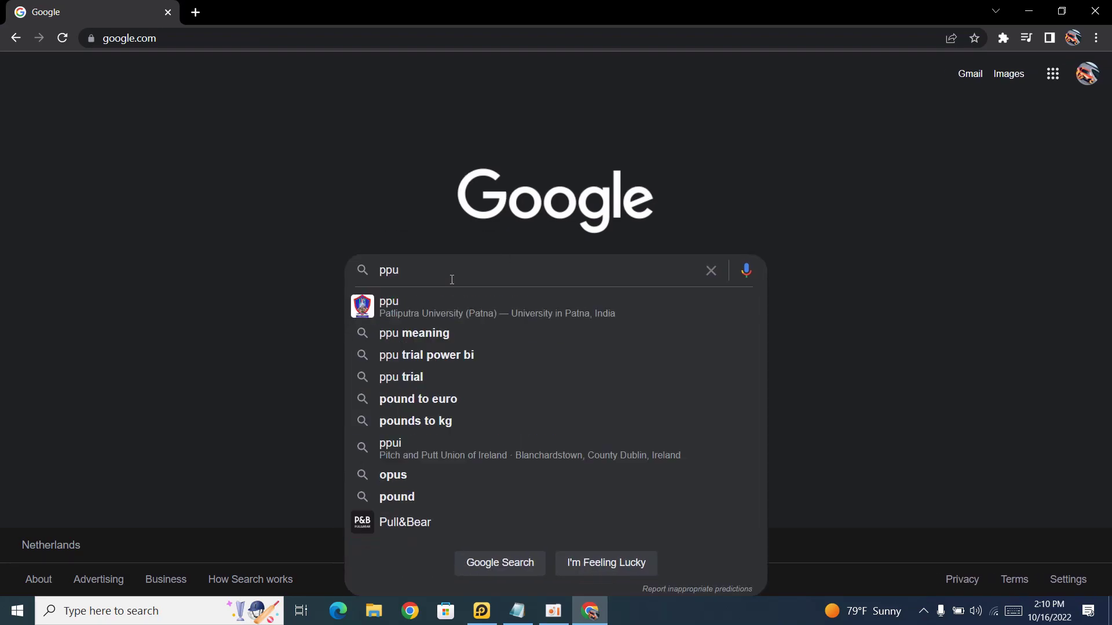
{"action": "key", "text": "BackSpace"}
{"action": "key", "text": "BackSpace"}
{"action": "type", "text": "u"}
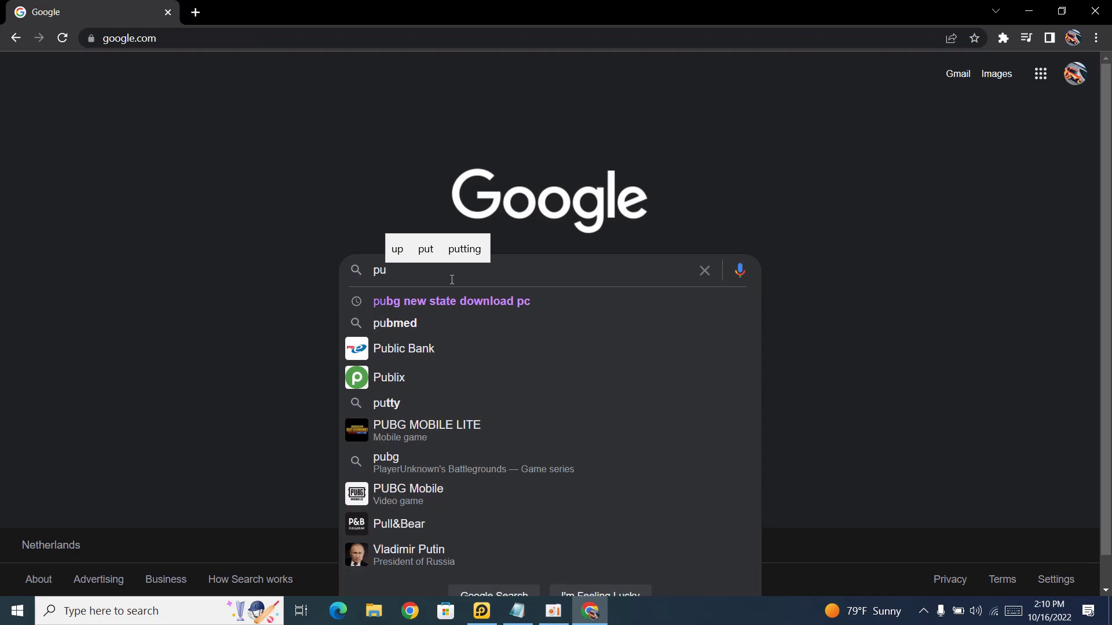
{"action": "type", "text": "bg new s"}
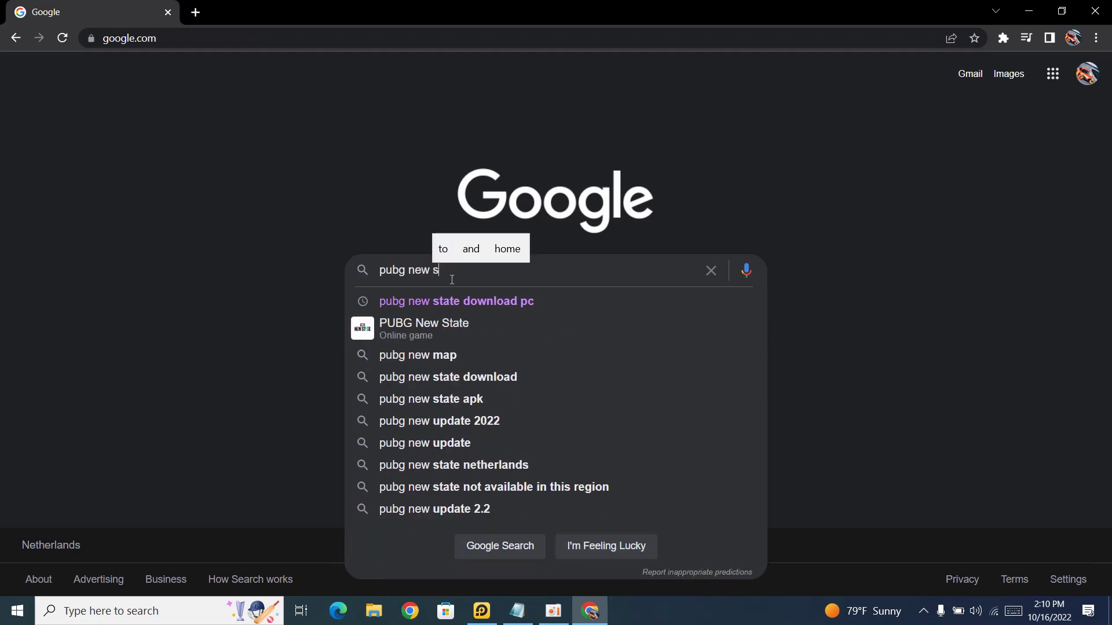
{"action": "type", "text": "tate dow"}
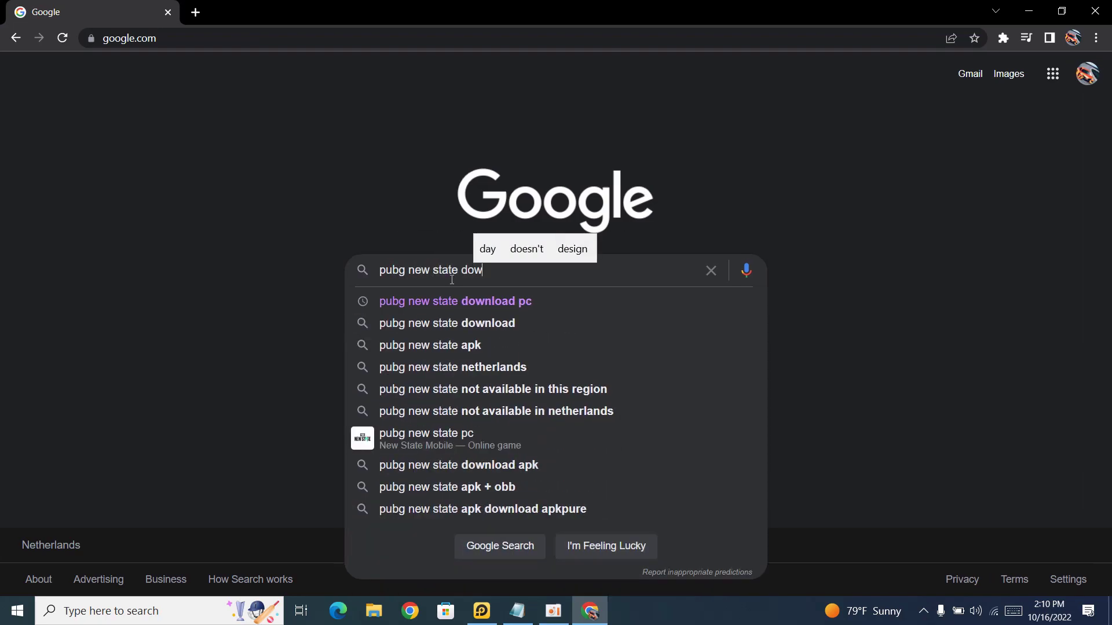
{"action": "type", "text": "nload "}
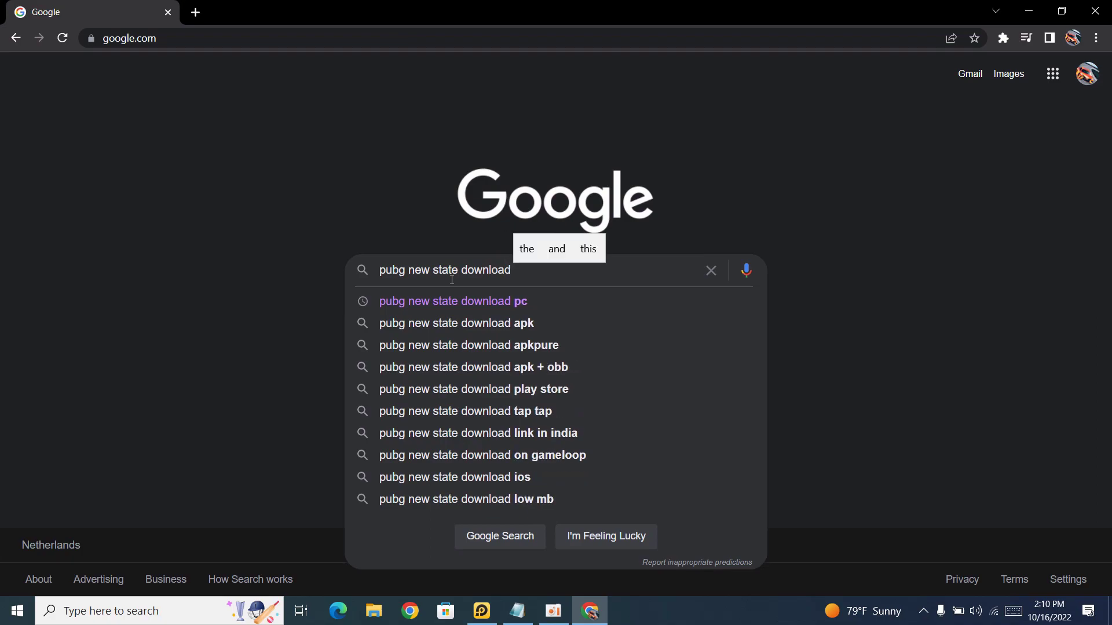
{"action": "type", "text": "pc"}
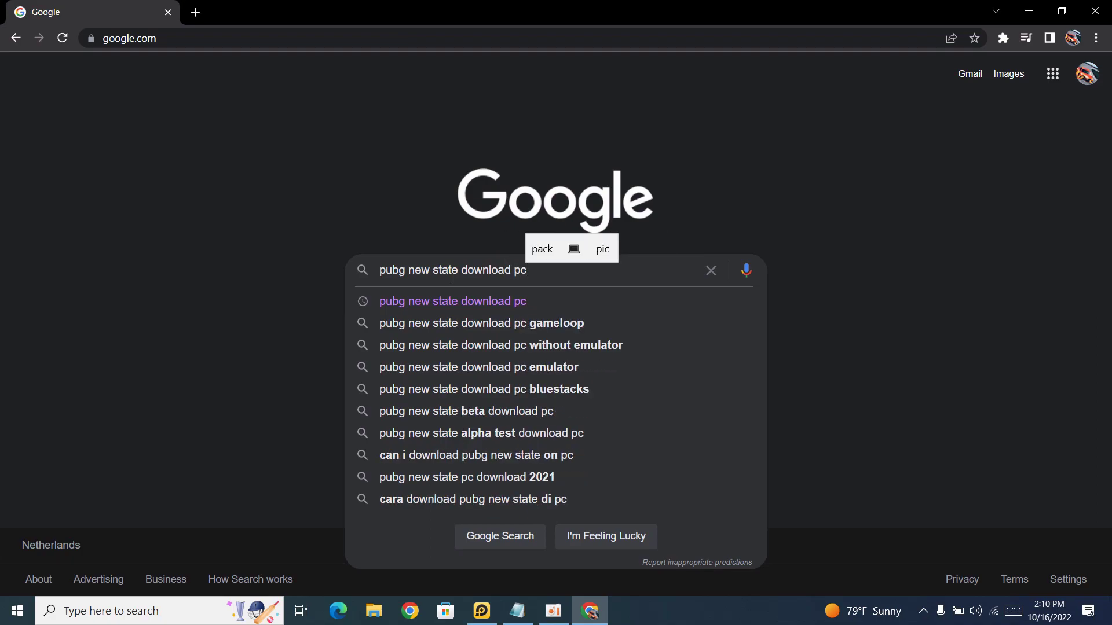
{"action": "left_click", "coordinate": [502, 300]}
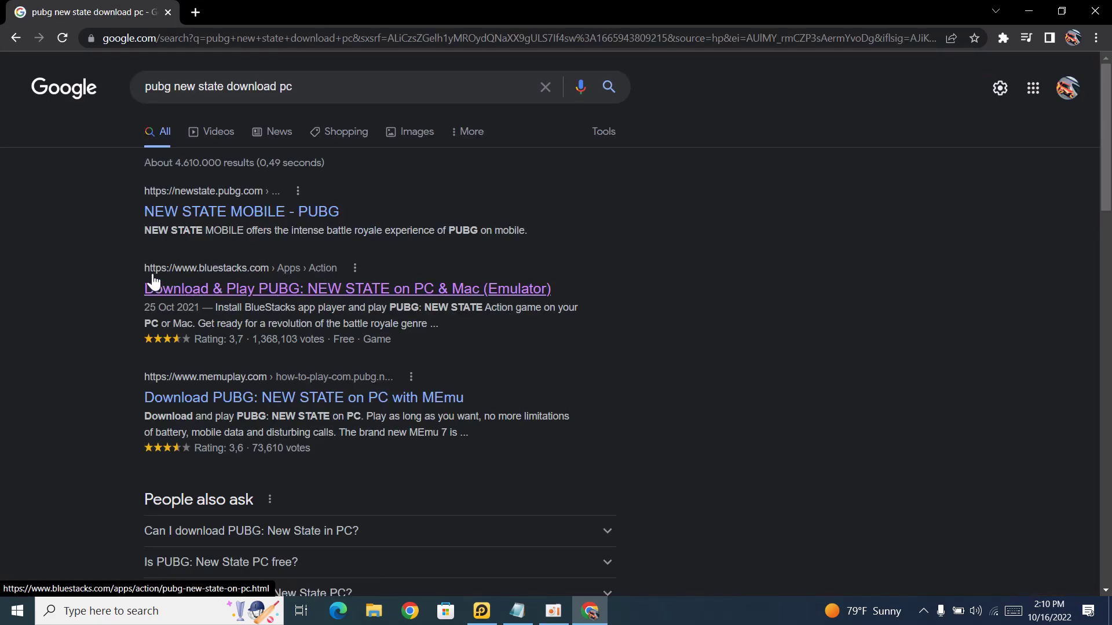
Go to the bluestacks.com PUBG: NEW STATE page and start the PC download
{"action": "left_click_drag", "start_coordinate": [134, 281], "coordinate": [538, 308]}
{"action": "left_click", "coordinate": [566, 267]}
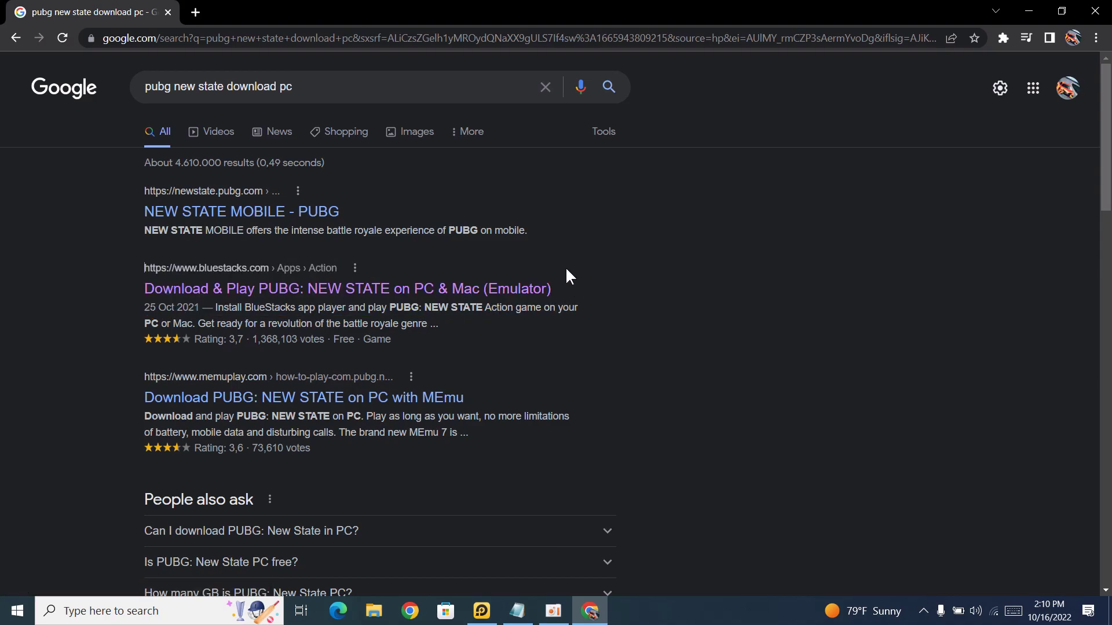
{"action": "left_click", "coordinate": [400, 290]}
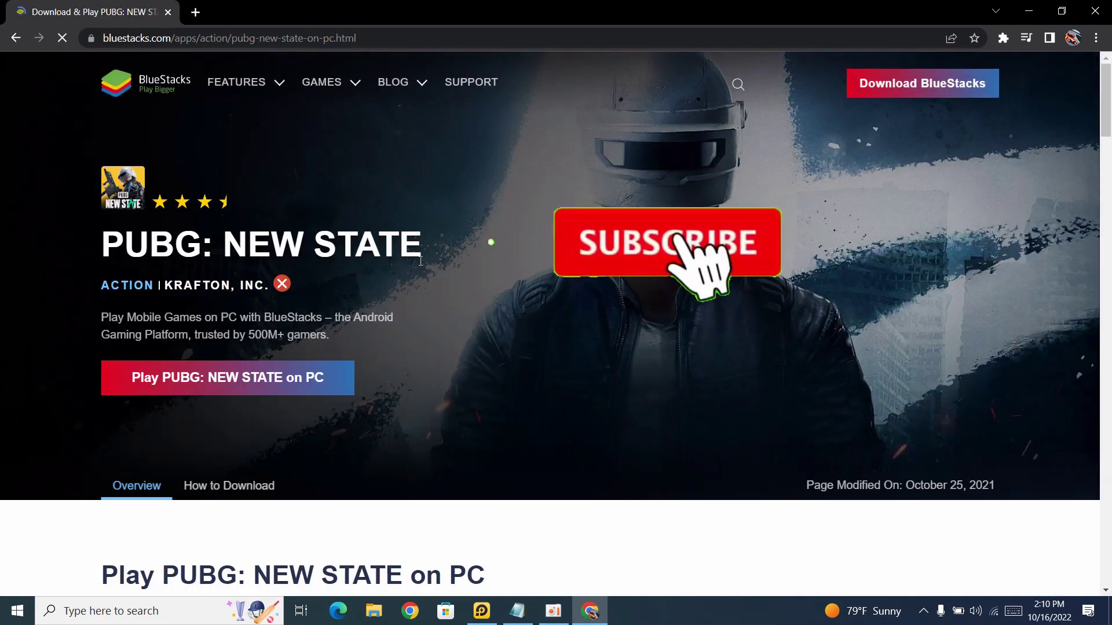
{"action": "scroll", "coordinate": [419, 260], "scroll_direction": "down", "scroll_amount": 1}
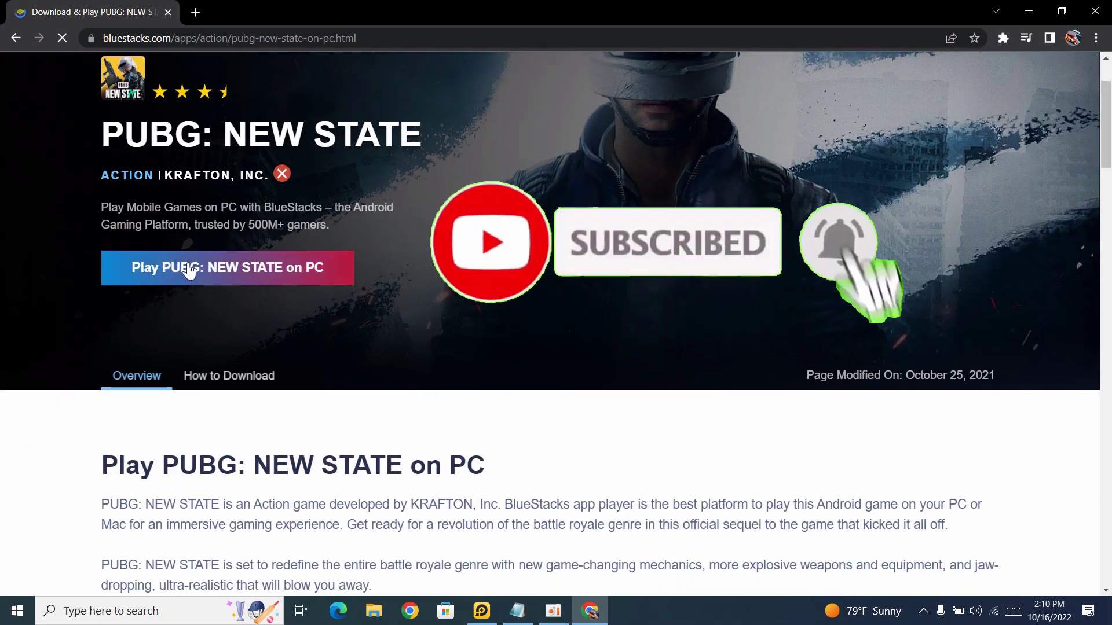
{"action": "left_click", "coordinate": [227, 271]}
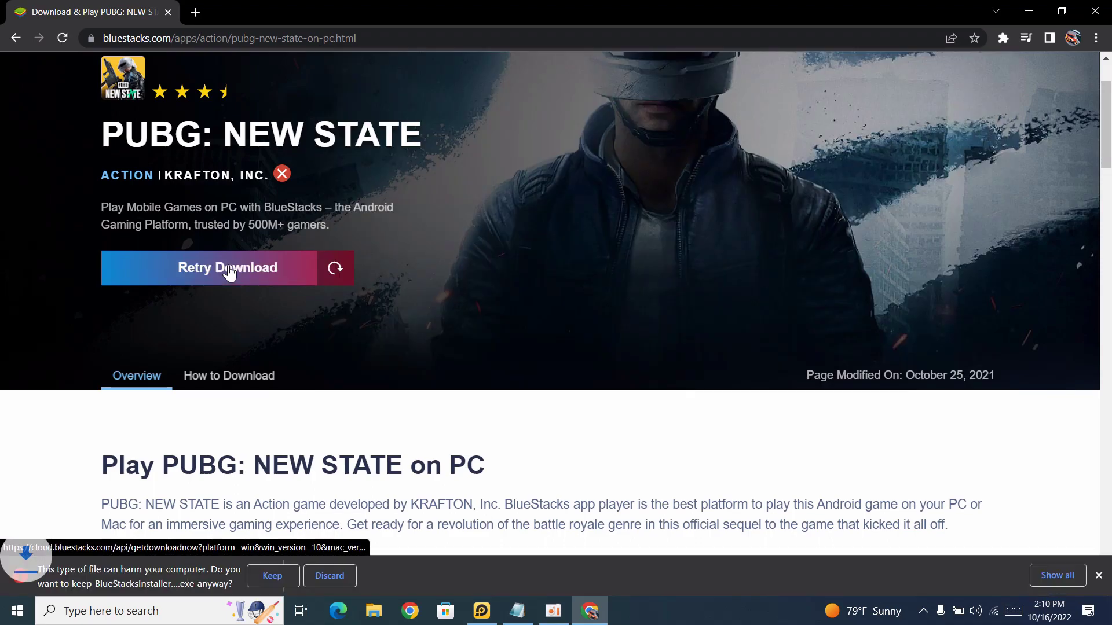
Keep and open the downloaded BlueStacks installer, then minimize Chrome
{"action": "left_click", "coordinate": [273, 576]}
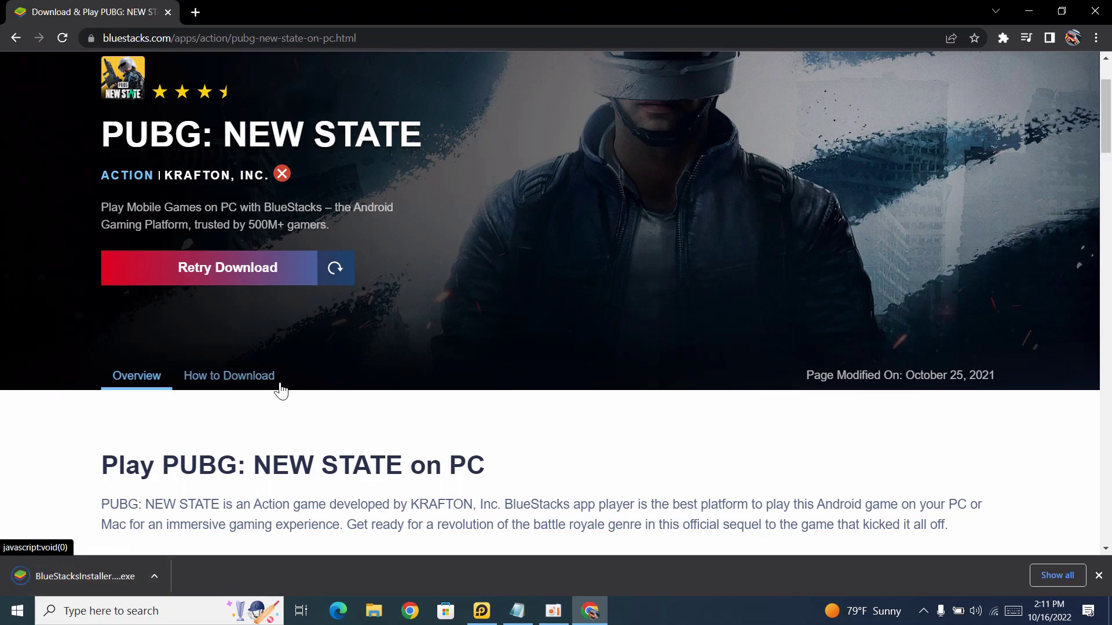
{"action": "left_click", "coordinate": [153, 575]}
{"action": "left_click", "coordinate": [178, 484]}
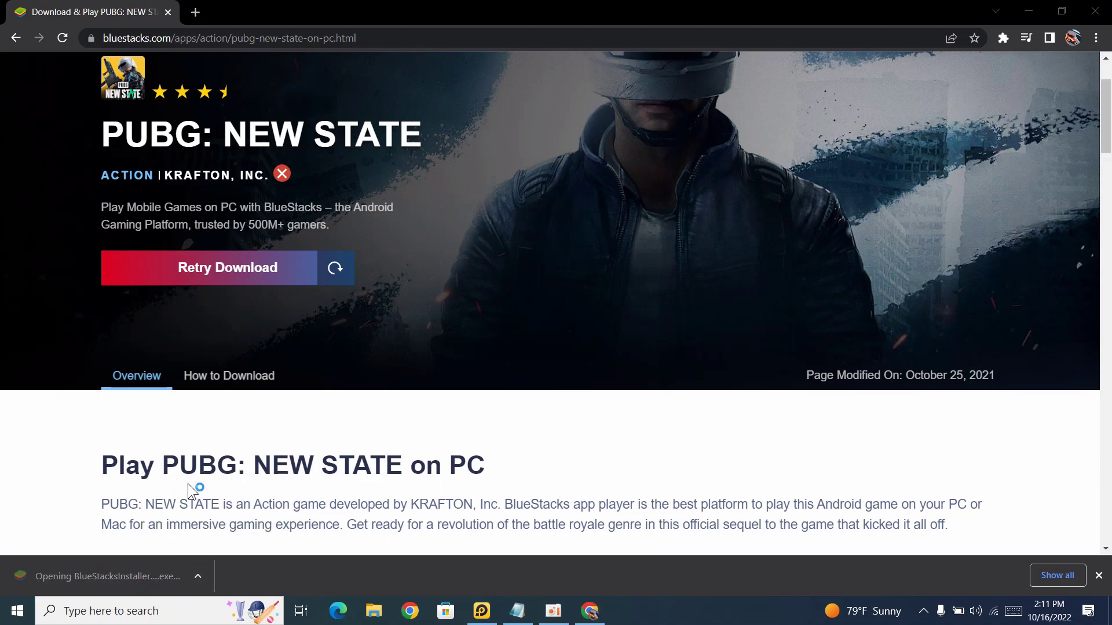
{"action": "left_click", "coordinate": [1029, 11]}
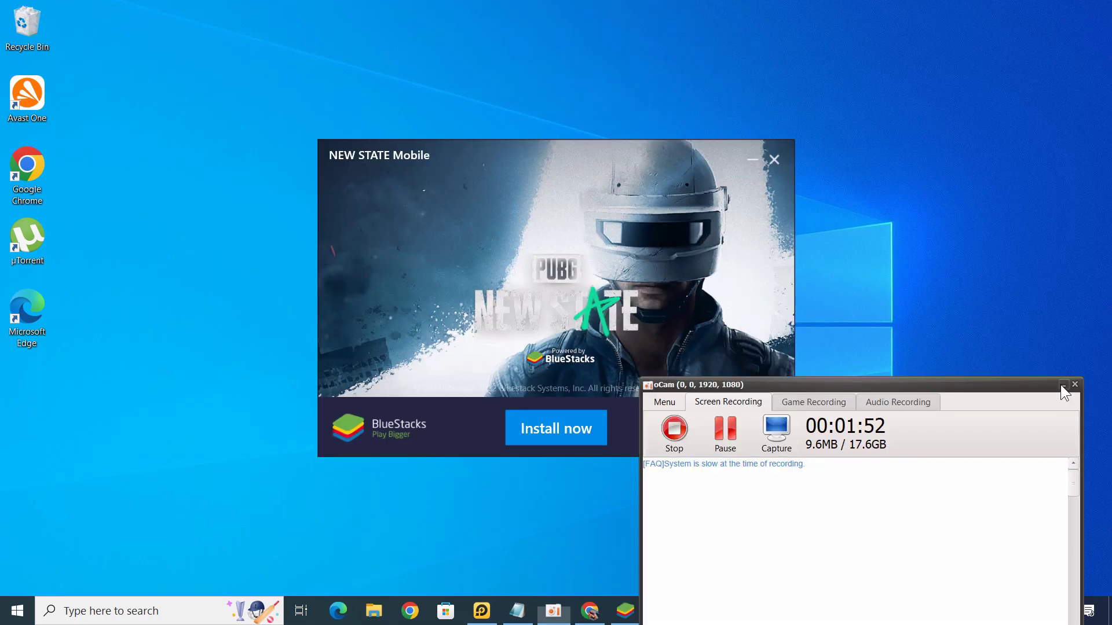
Install BlueStacks 5 with PUBG: NEW STATE using the default installer options
{"action": "left_click", "coordinate": [1061, 384]}
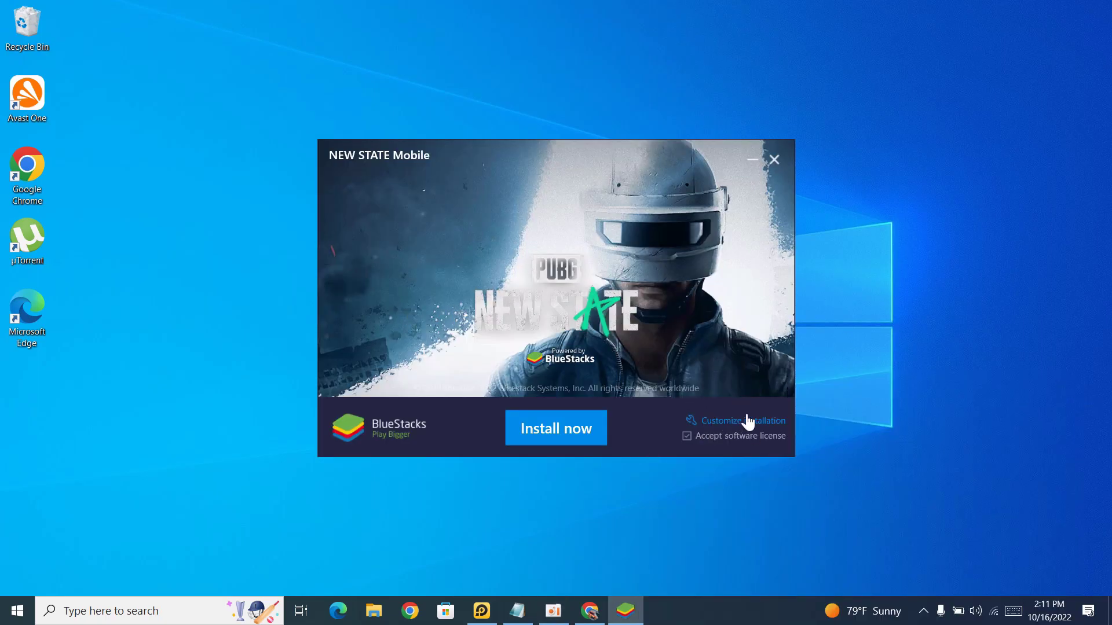
{"action": "left_click", "coordinate": [719, 425]}
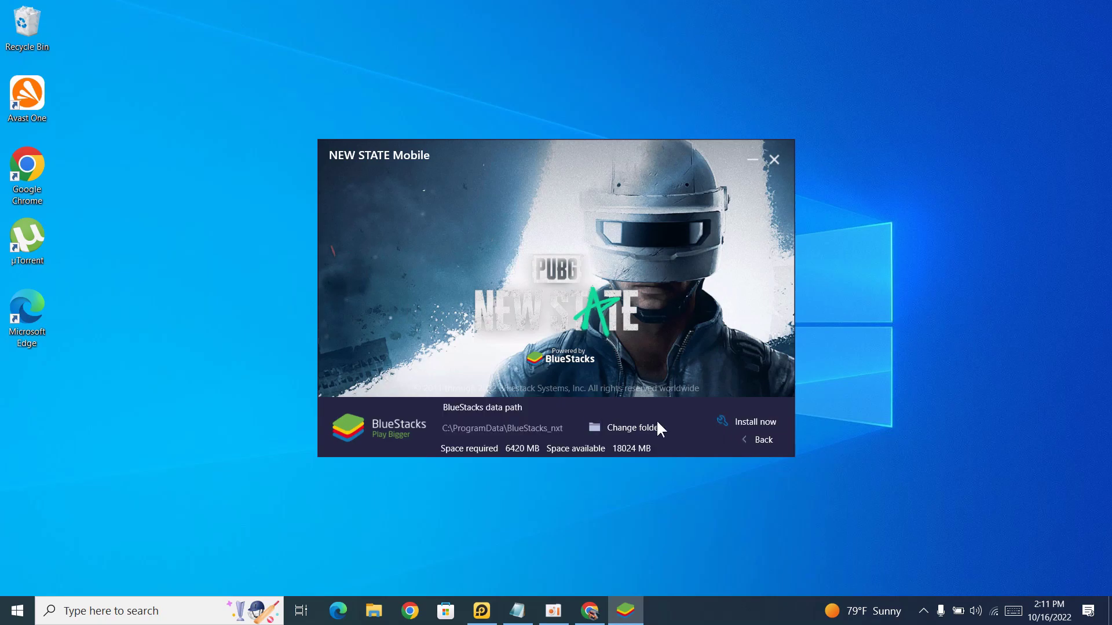
{"action": "left_click", "coordinate": [753, 438]}
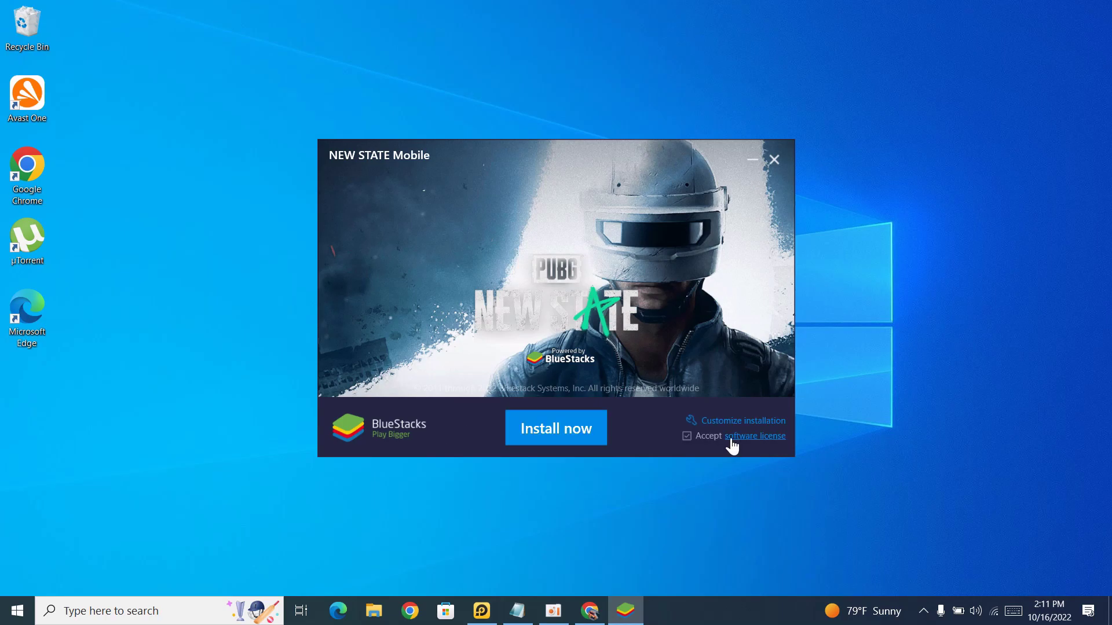
{"action": "left_click", "coordinate": [556, 428]}
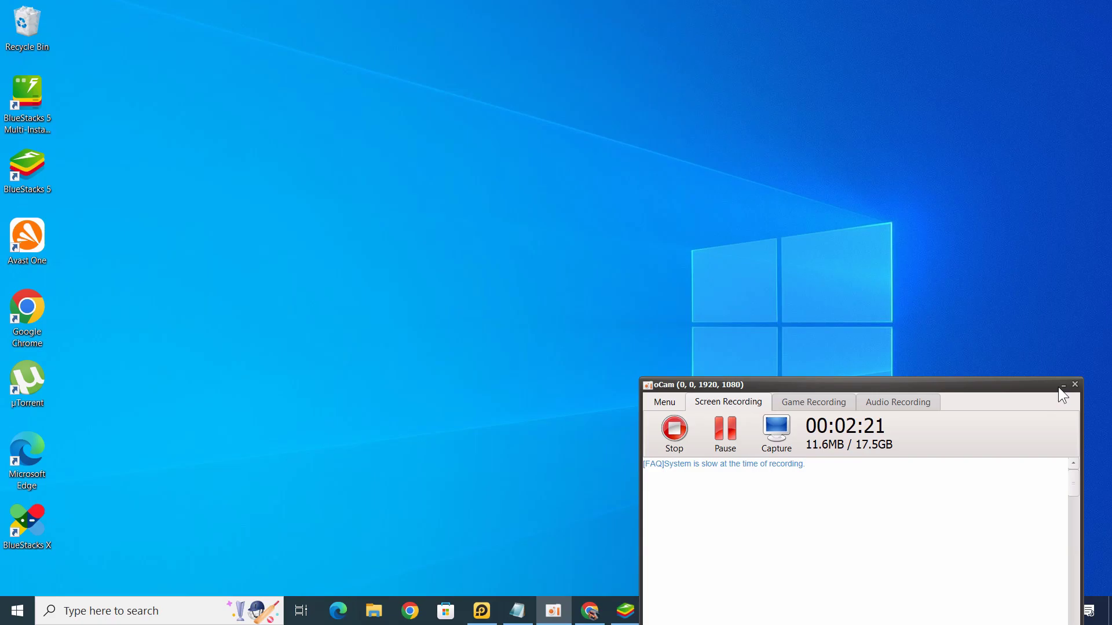
Bring up BlueStacks from the taskbar, launch Play Store, and move the window up-left
{"action": "left_click", "coordinate": [1062, 387]}
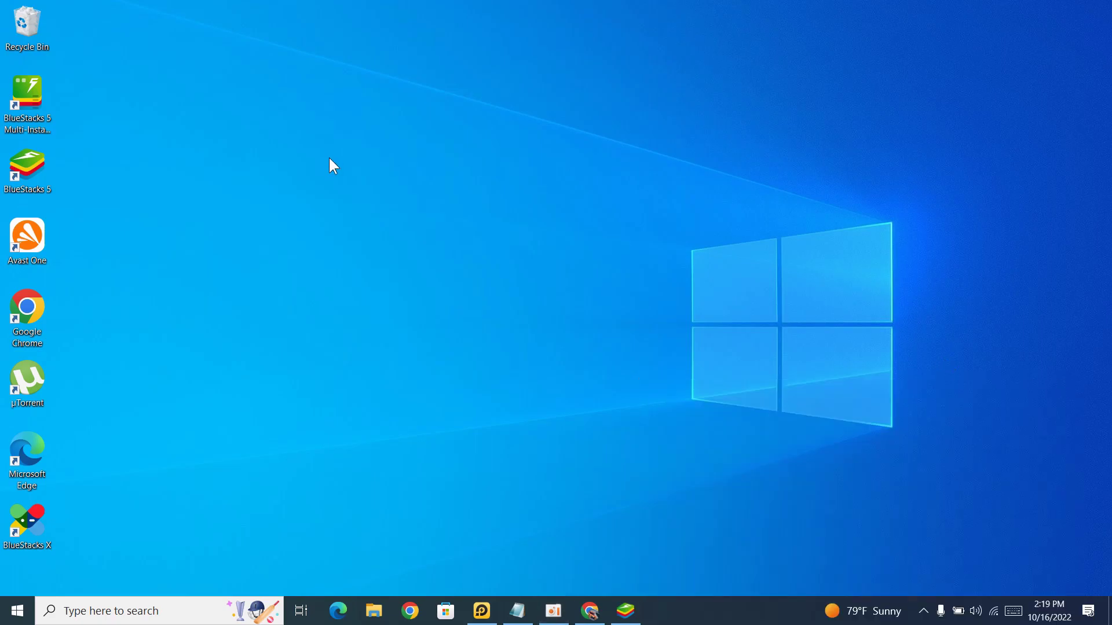
{"action": "left_click", "coordinate": [633, 608]}
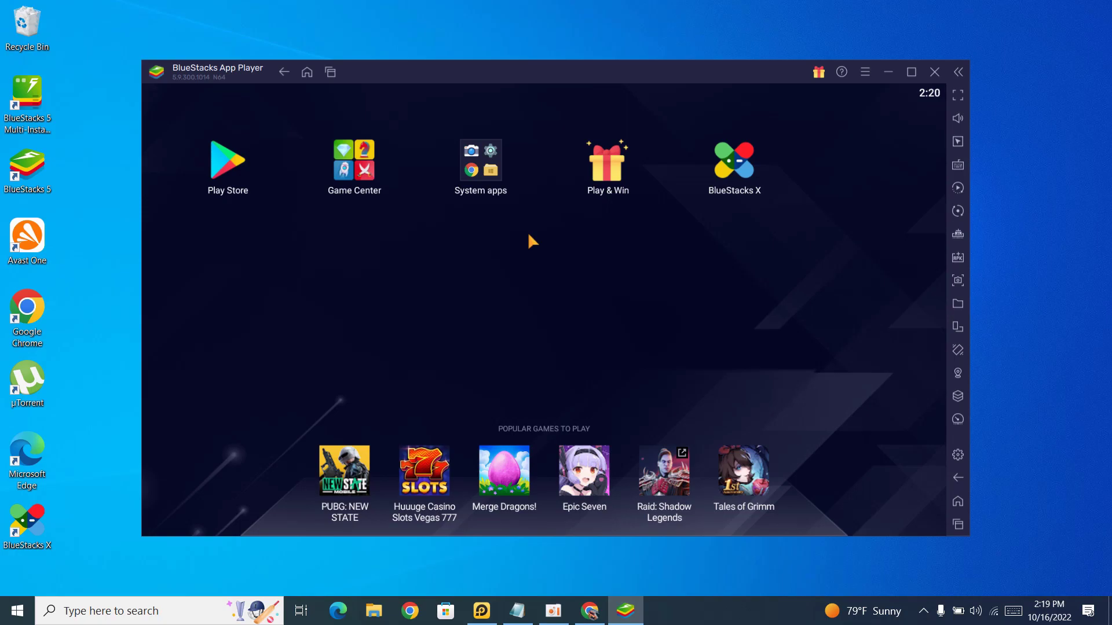
{"action": "left_click", "coordinate": [228, 168]}
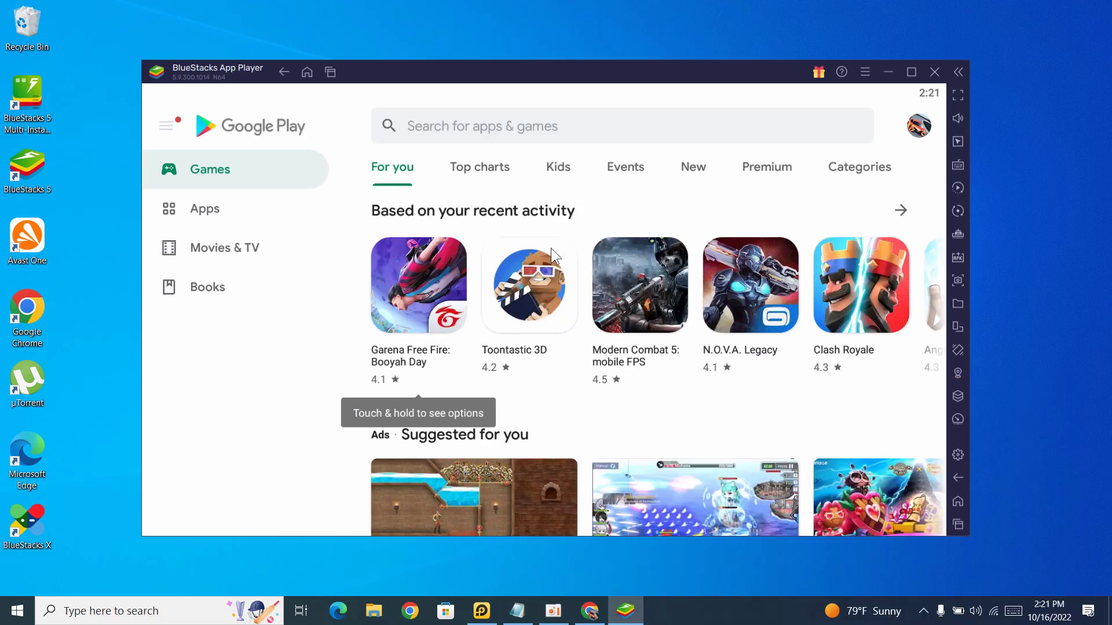
{"action": "left_click_drag", "start_coordinate": [562, 74], "coordinate": [534, 56]}
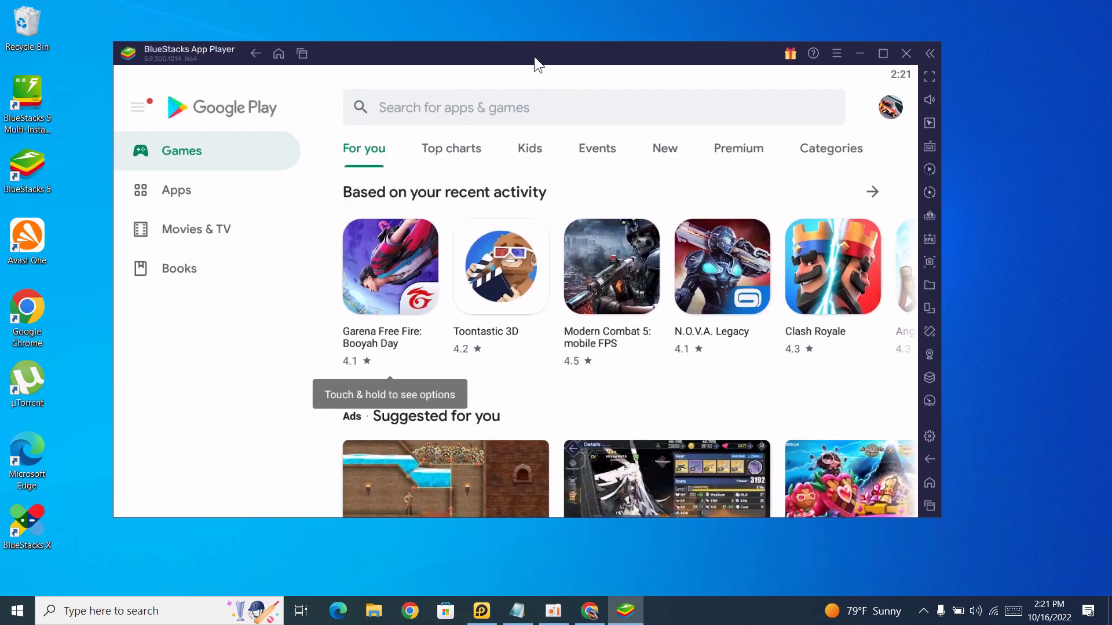
{"action": "left_click_drag", "start_coordinate": [731, 243], "coordinate": [701, 265]}
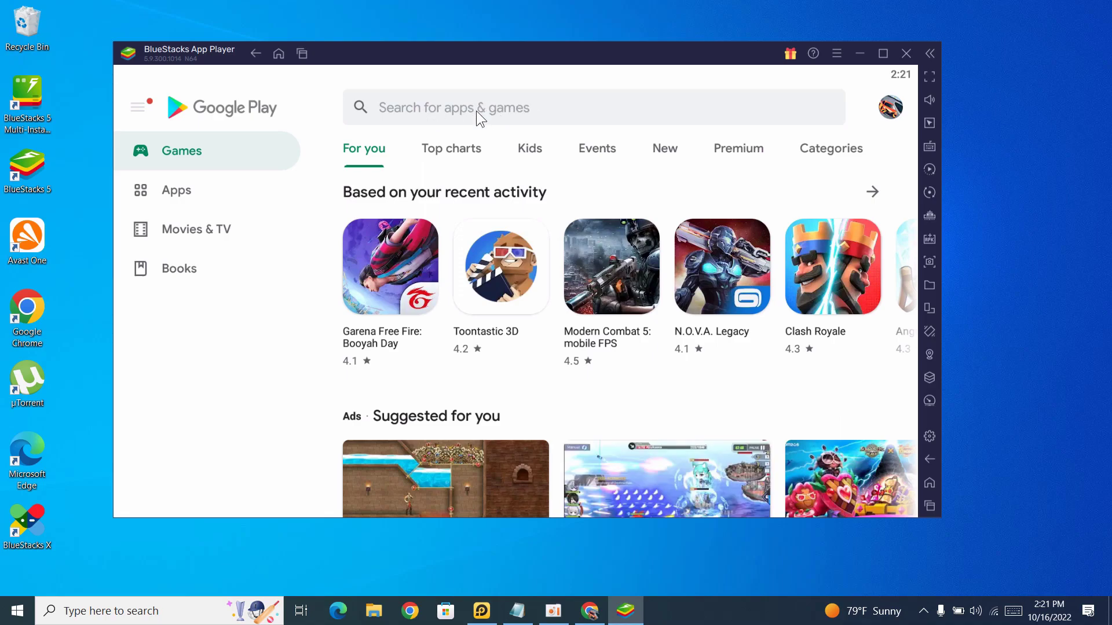
Search the Play Store for 'pubg new state' to reach the NEW STATE Mobile listing
{"action": "left_click", "coordinate": [460, 113]}
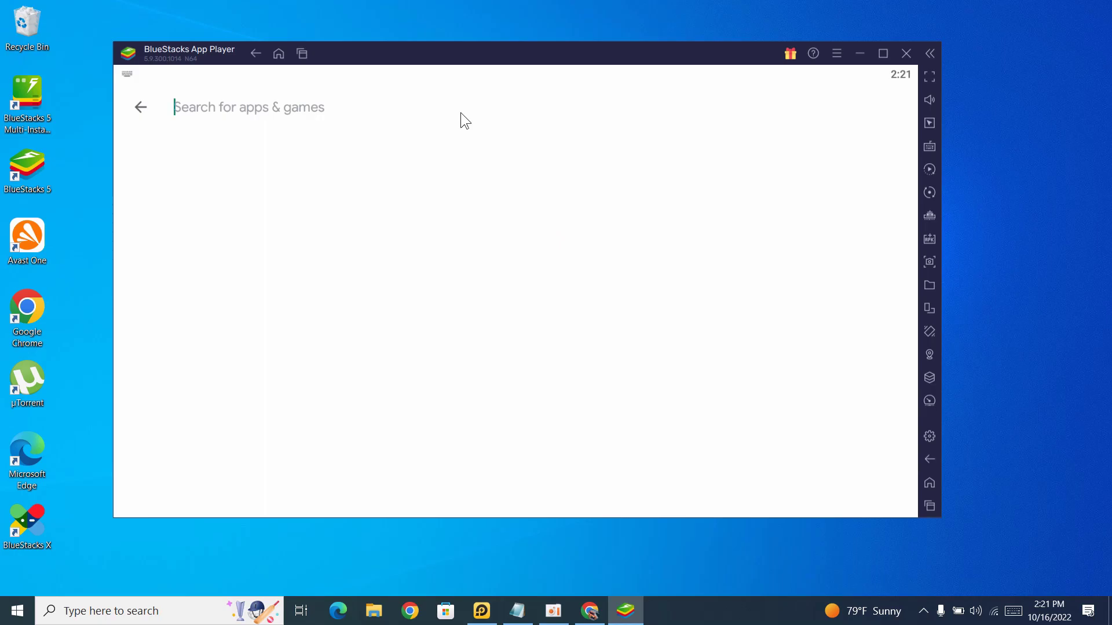
{"action": "type", "text": "pu"}
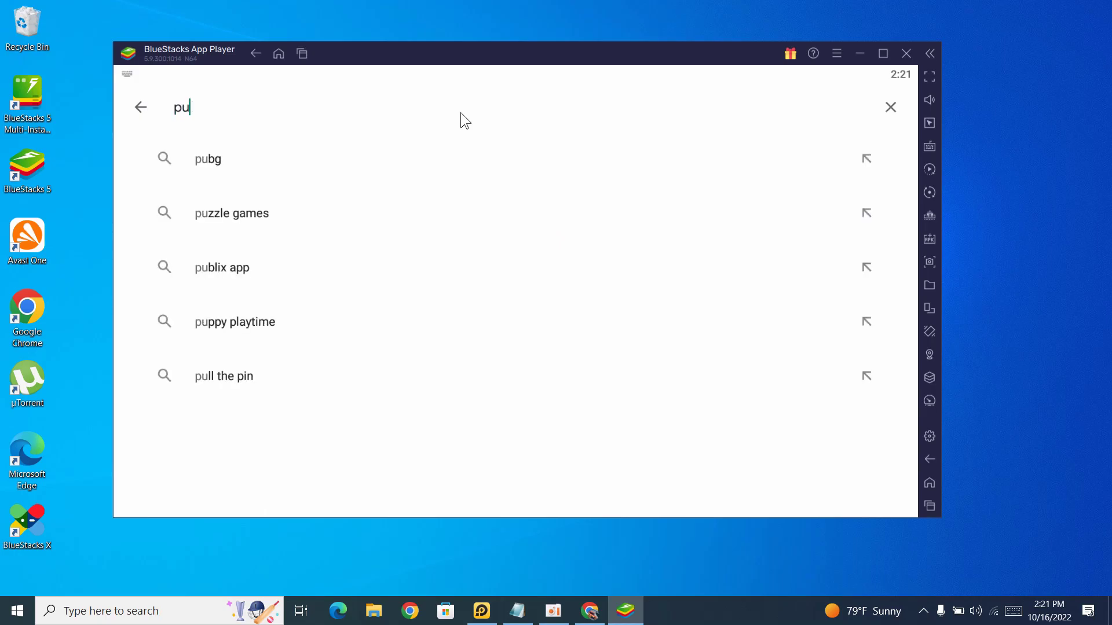
{"action": "type", "text": "bg"}
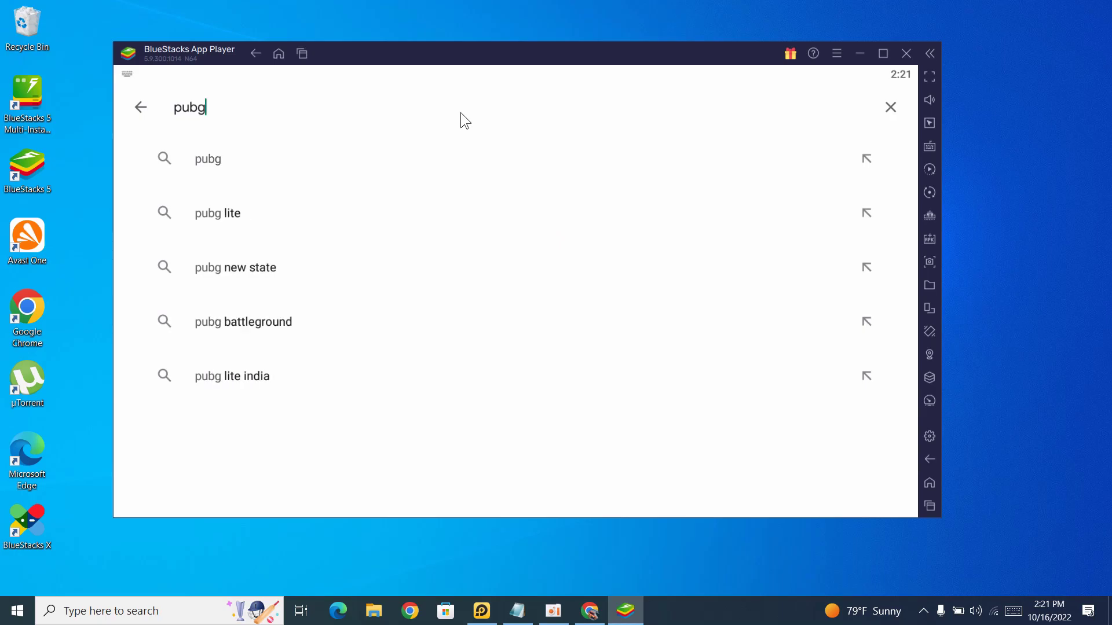
{"action": "type", "text": " new"}
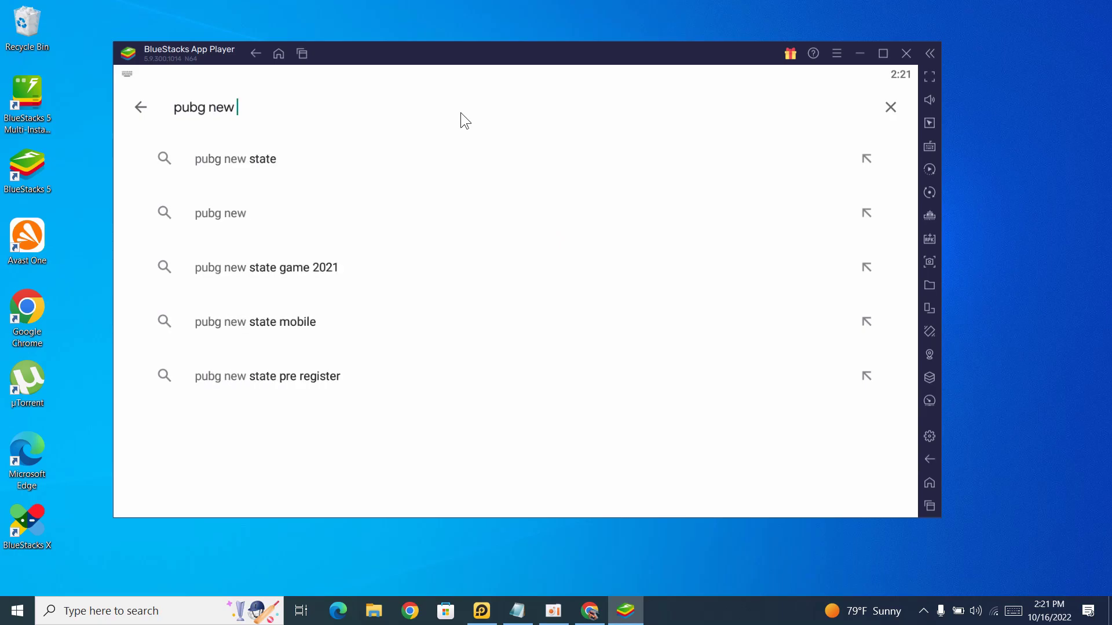
{"action": "left_click", "coordinate": [302, 159]}
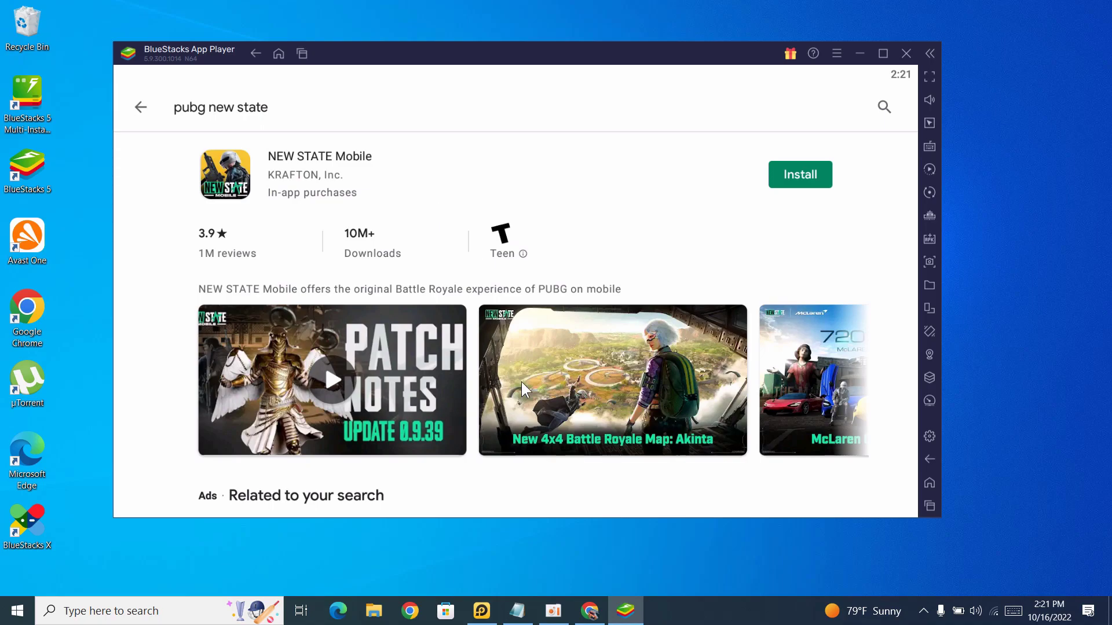
{"action": "scroll", "coordinate": [564, 363], "scroll_direction": "down", "scroll_amount": 3}
{"action": "scroll", "coordinate": [596, 235], "scroll_direction": "down", "scroll_amount": 3}
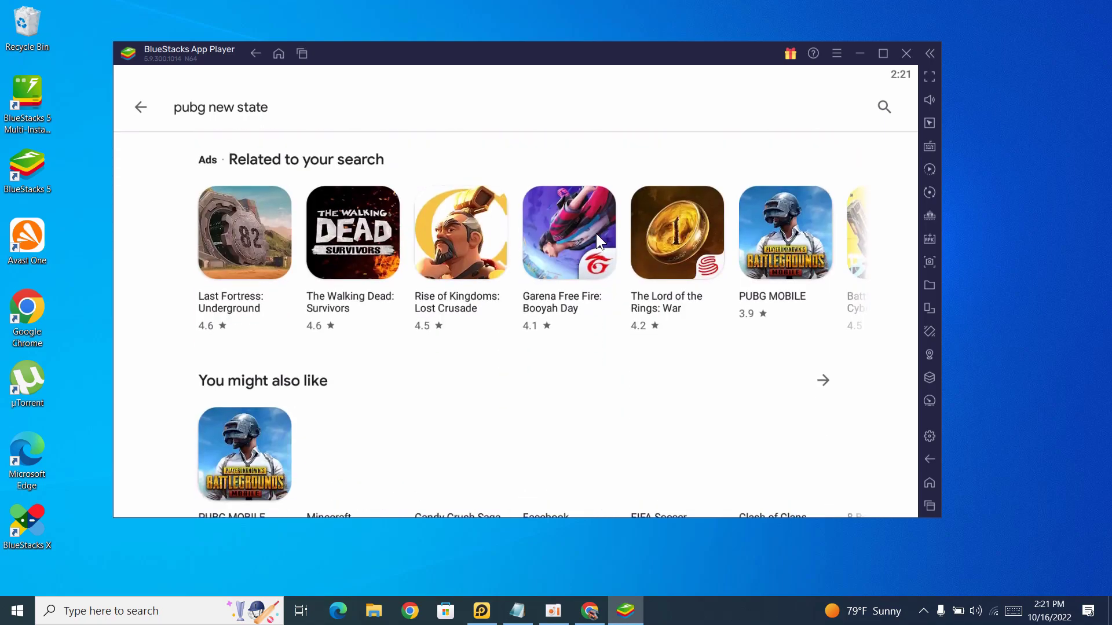
{"action": "scroll", "coordinate": [597, 238], "scroll_direction": "up", "scroll_amount": 6}
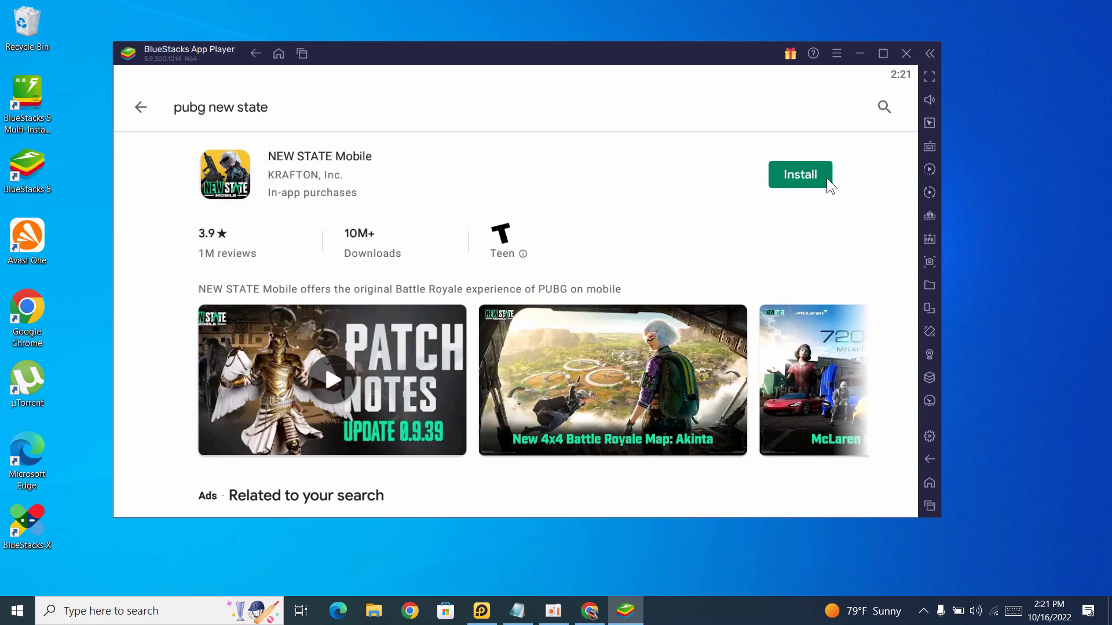
Install NEW STATE Mobile, recentre the emulator window, and reposition the NEWSTATE desktop shortcut
{"action": "left_click", "coordinate": [799, 175]}
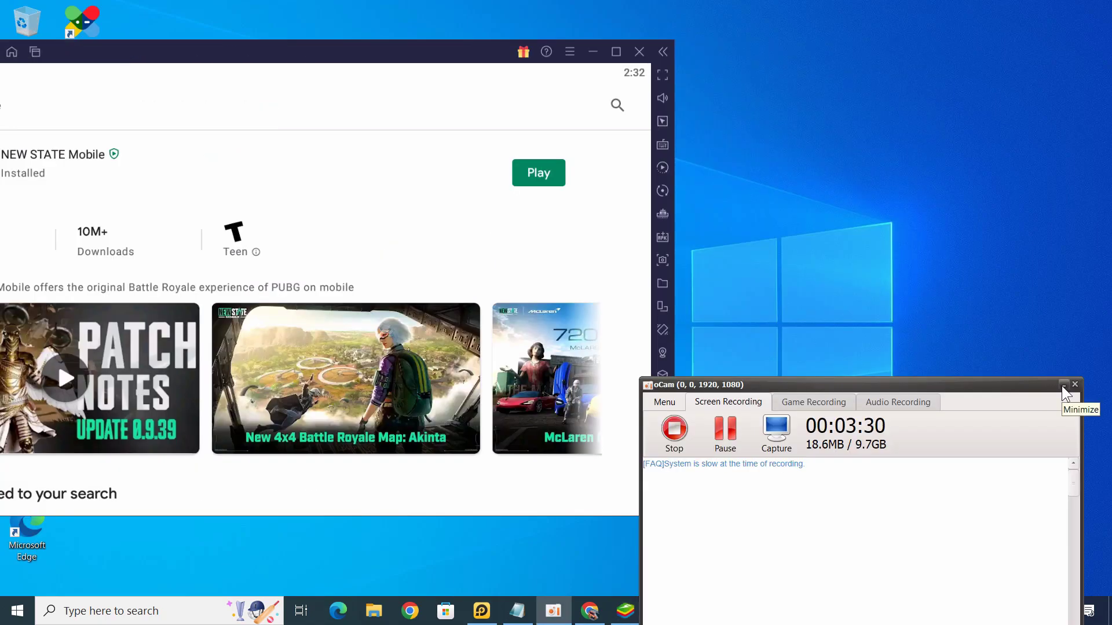
{"action": "left_click", "coordinate": [1064, 389]}
{"action": "left_click_drag", "start_coordinate": [216, 46], "coordinate": [540, 76]}
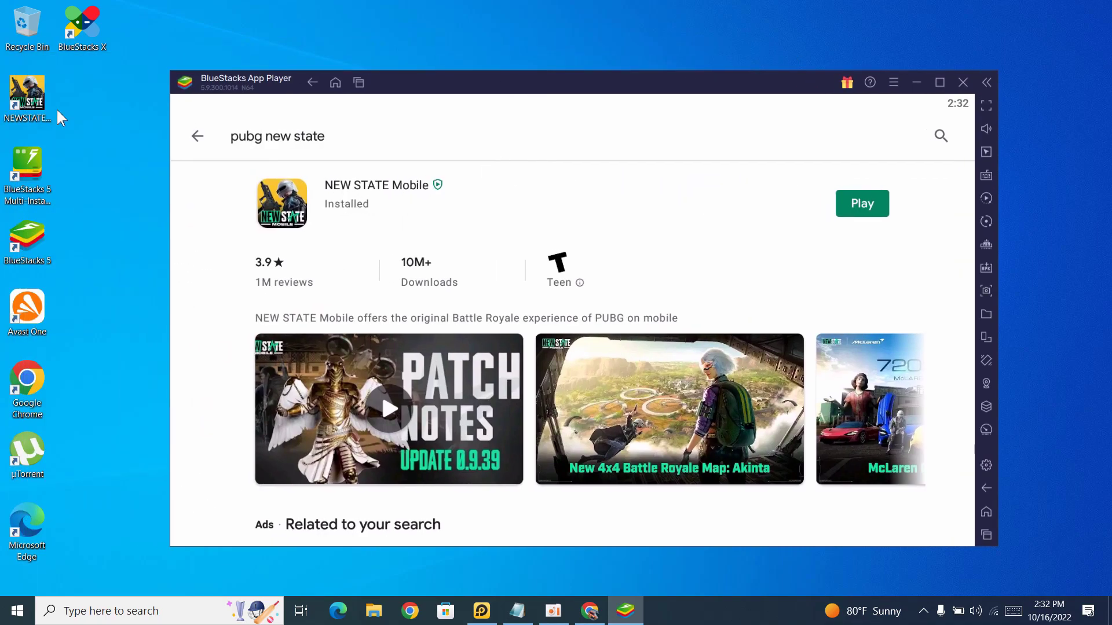
{"action": "left_click_drag", "start_coordinate": [27, 98], "coordinate": [22, 131]}
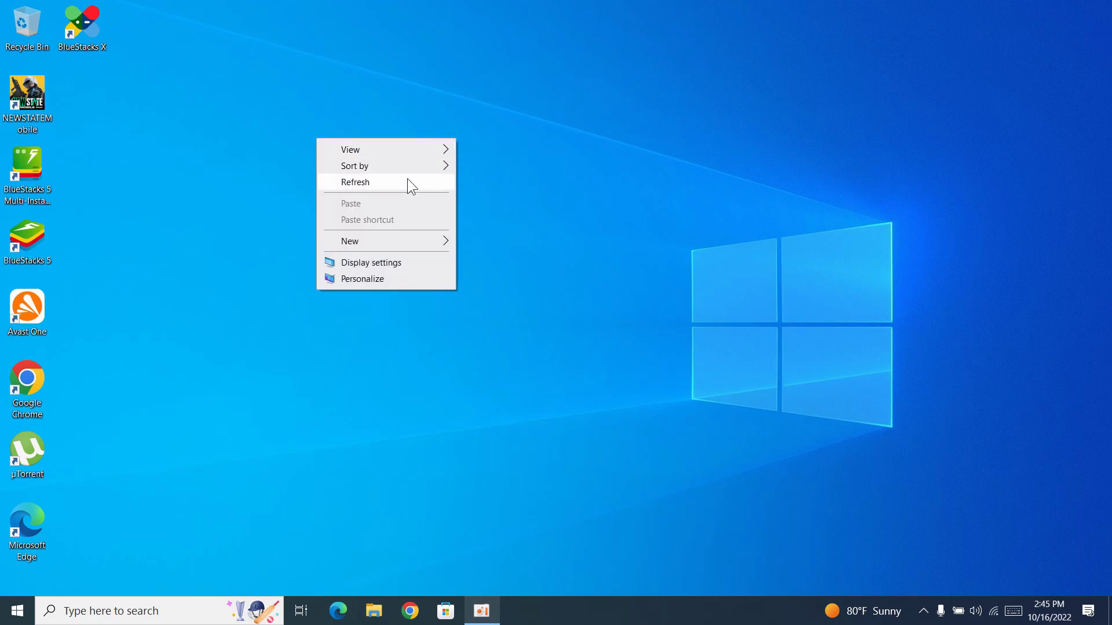
Refresh the desktop icons and reposition the NEWSTATE shortcut
{"action": "left_click", "coordinate": [411, 186]}
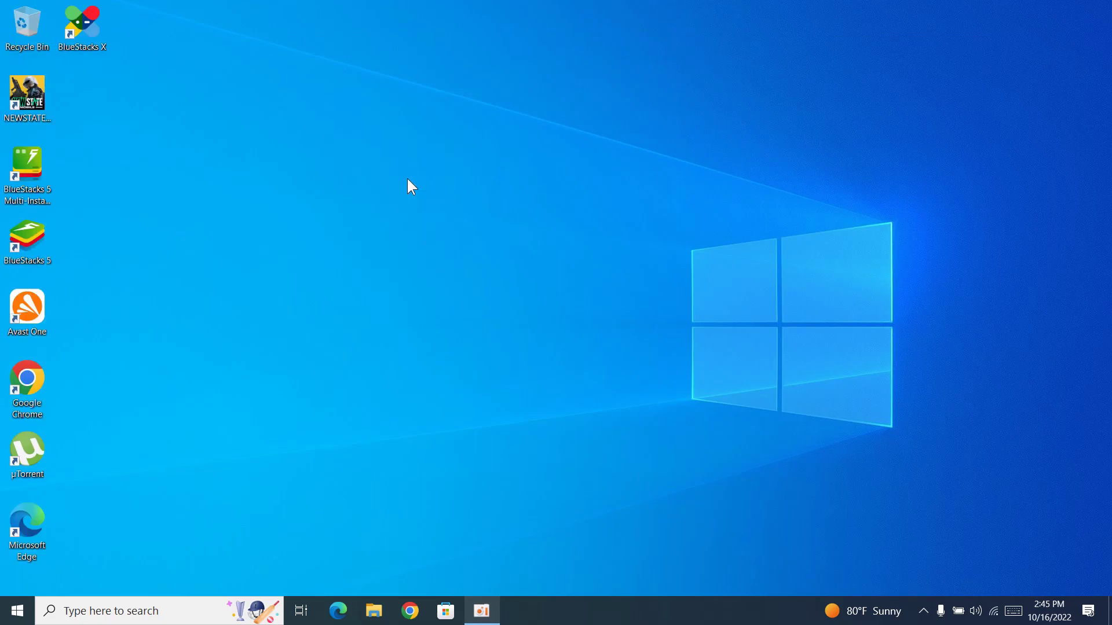
{"action": "left_click_drag", "start_coordinate": [37, 95], "coordinate": [281, 144]}
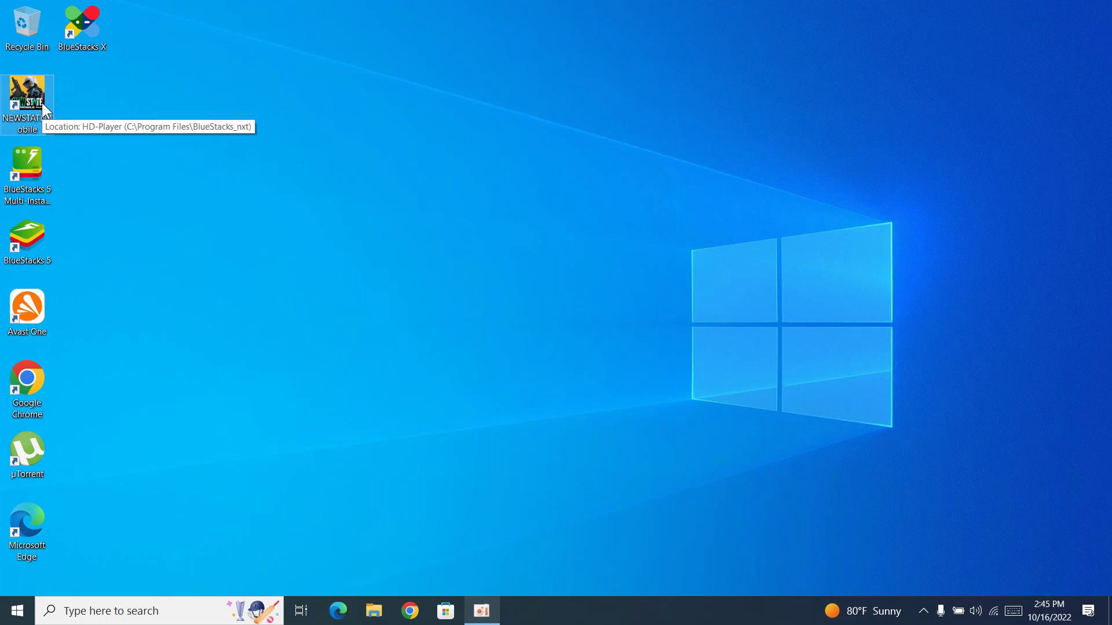
{"action": "right_click", "coordinate": [172, 60]}
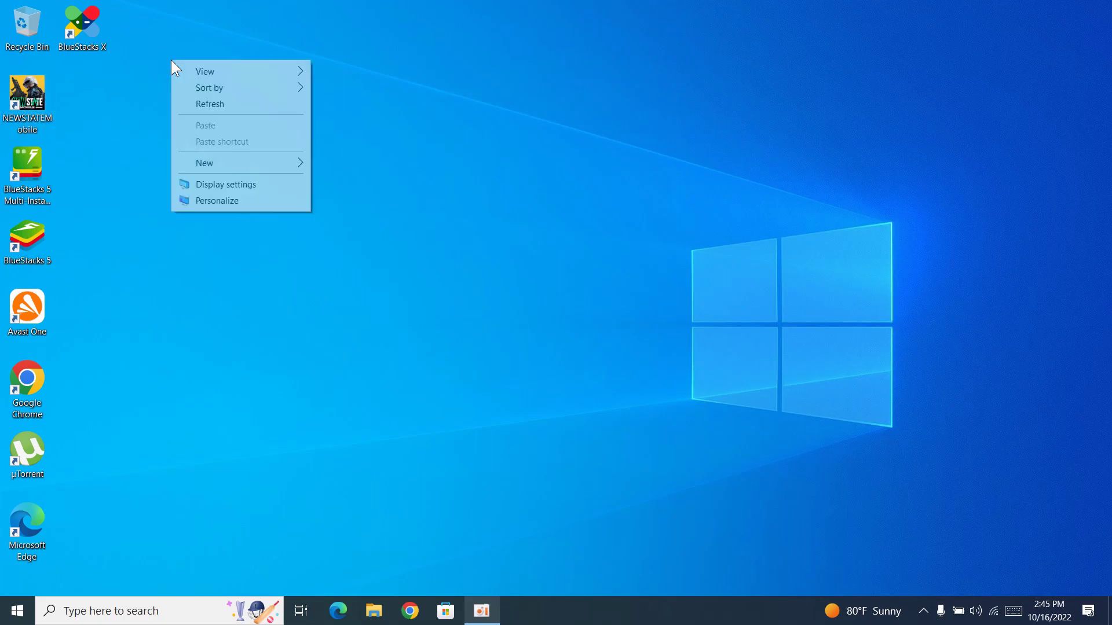
{"action": "left_click", "coordinate": [246, 104]}
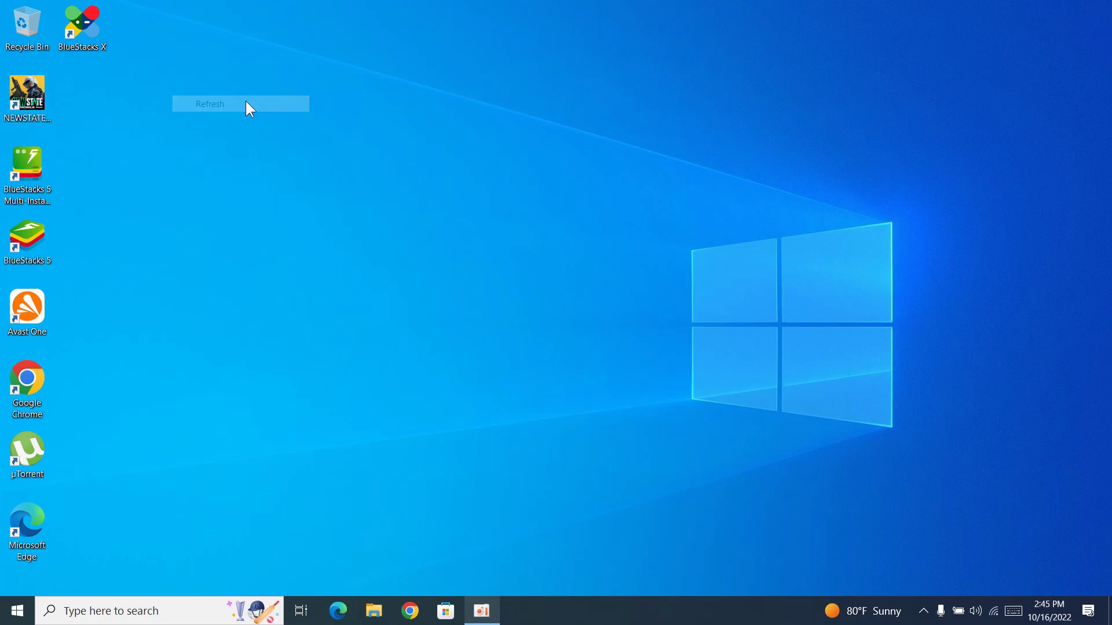
Launch NEW STATE Mobile from its NEWSTATEMobile desktop shortcut
{"action": "left_click", "coordinate": [29, 94]}
{"action": "double_click", "coordinate": [28, 94]}
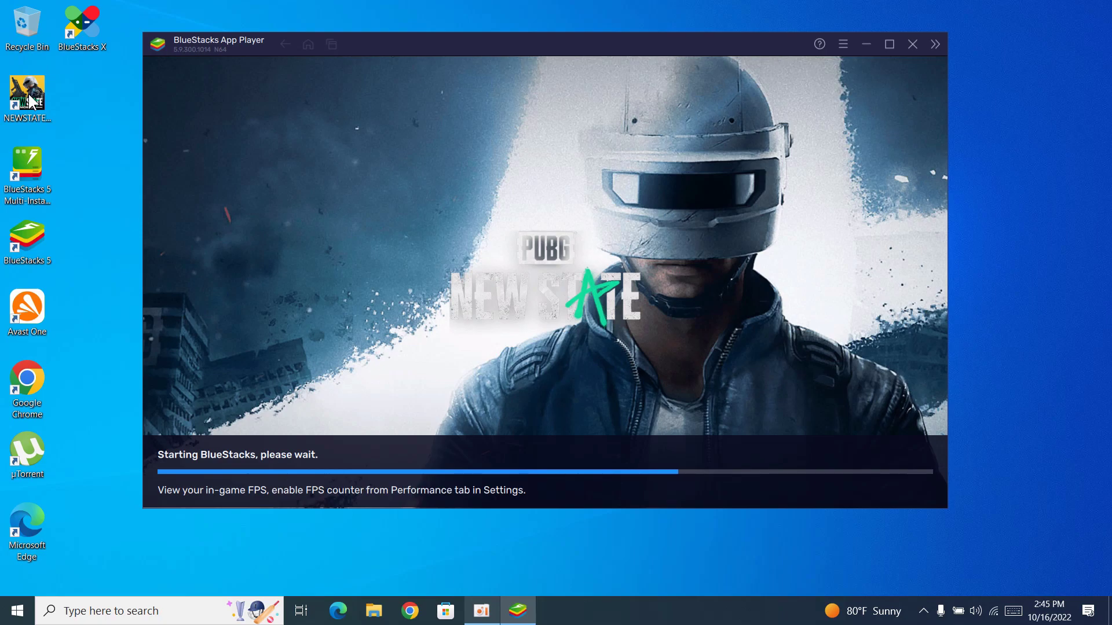
{"action": "left_click", "coordinate": [29, 93]}
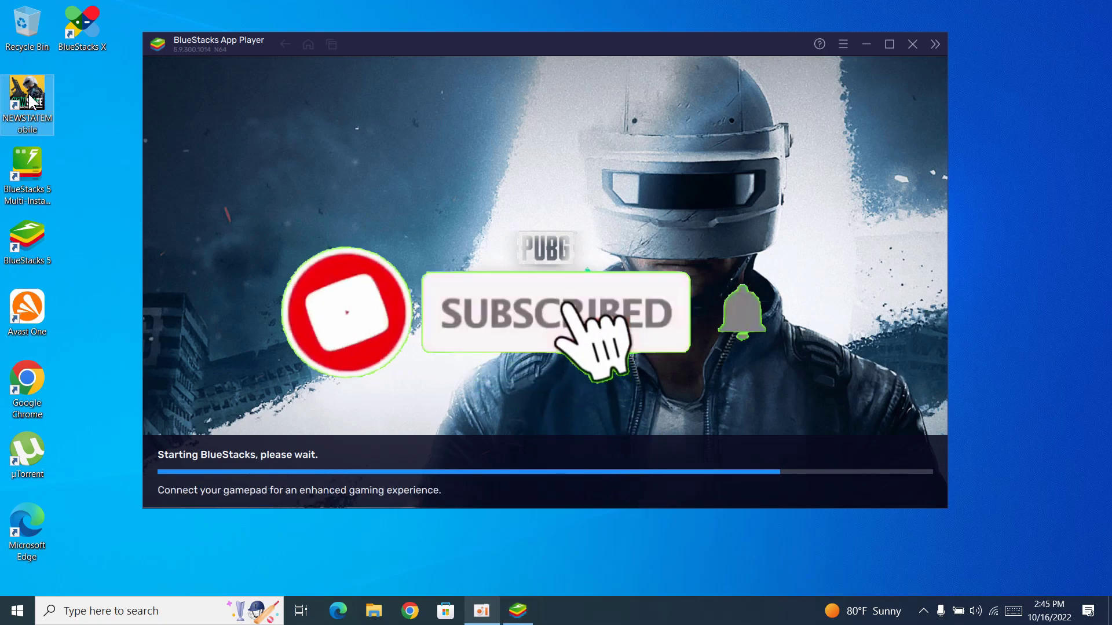